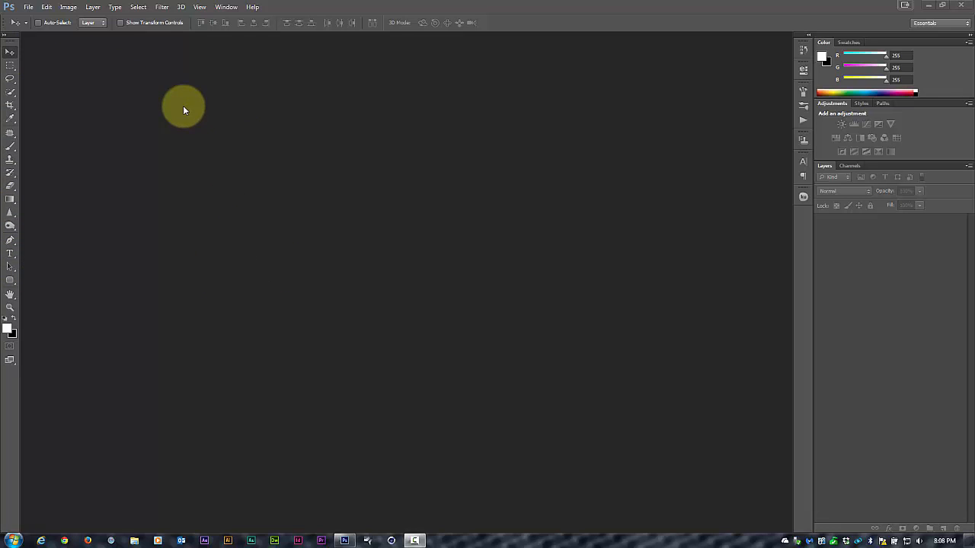
Open the photo IMG_0939.JPG and duplicate its Background layer.
click(29, 7)
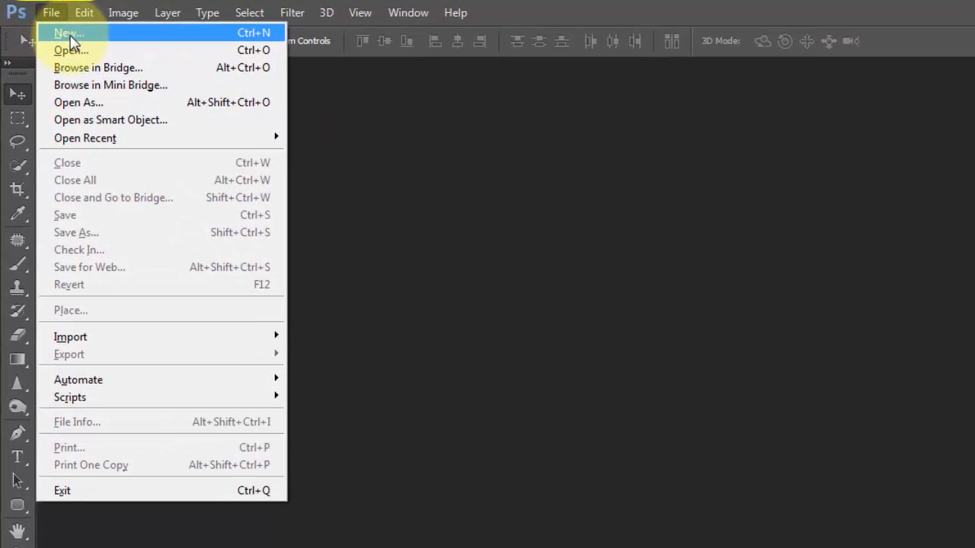
click(66, 45)
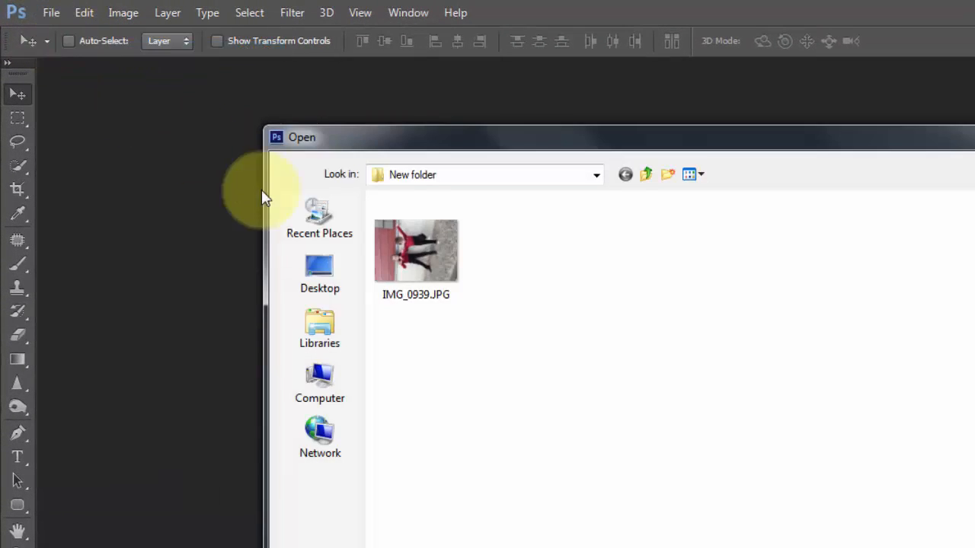
click(416, 251)
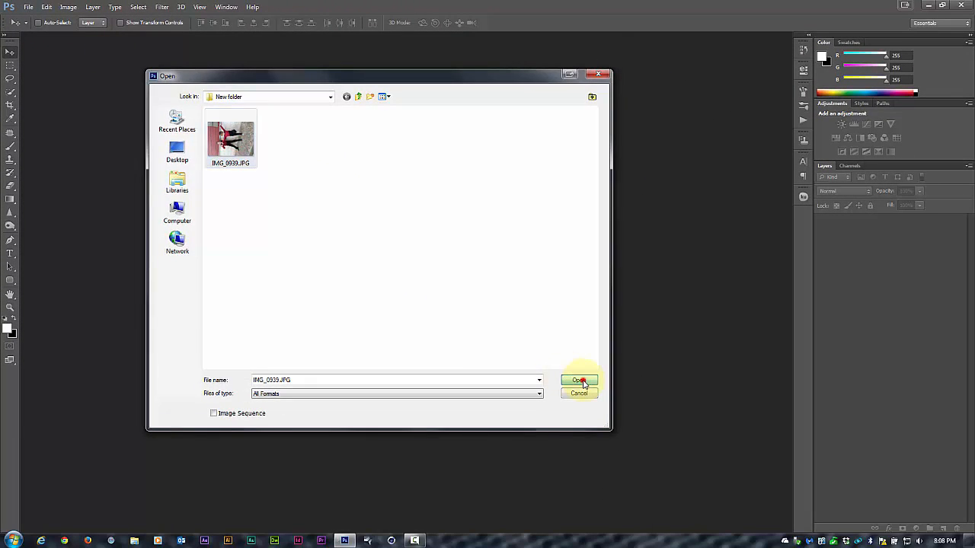
click(580, 381)
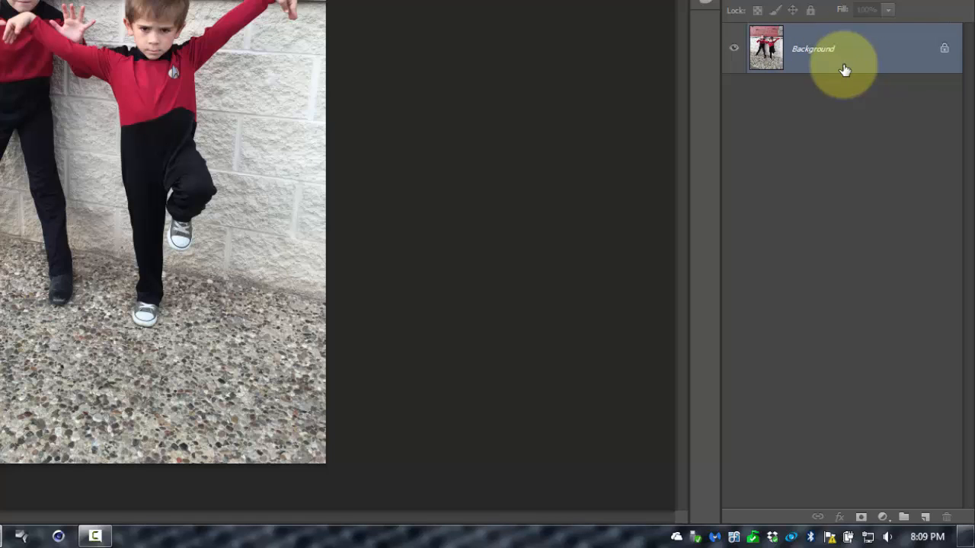
drag(842, 52, 923, 517)
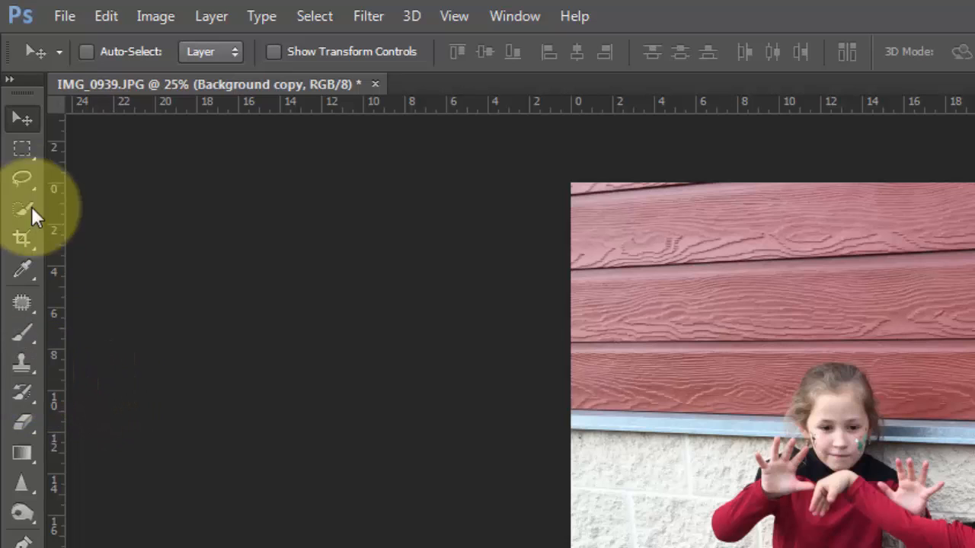
Activate the Clone Stamp tool for retouching the Background copy layer.
click(22, 422)
click(22, 237)
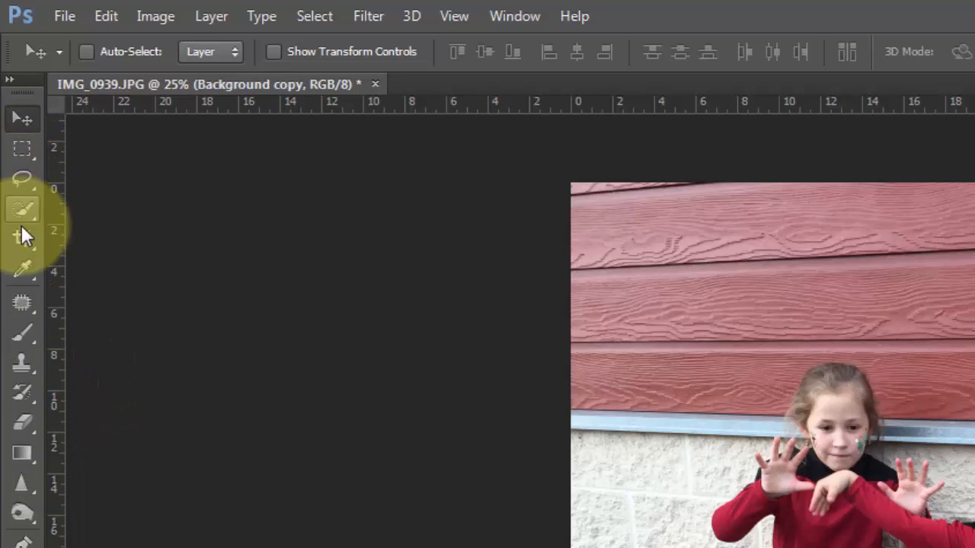
click(22, 118)
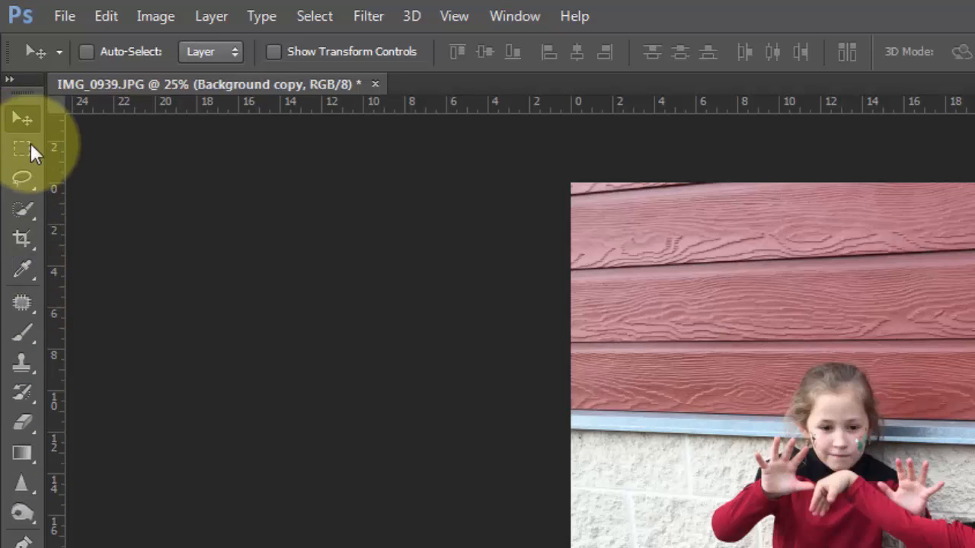
click(25, 372)
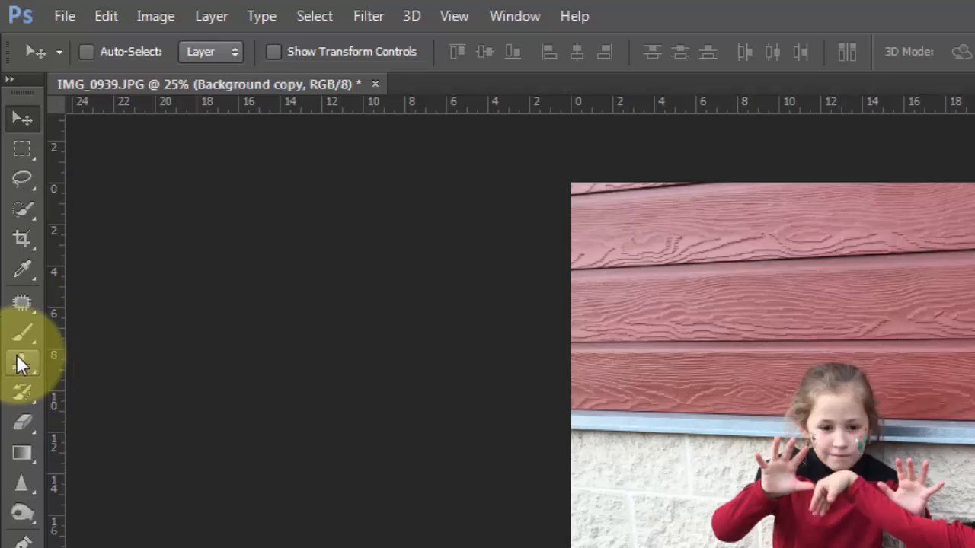
click(23, 369)
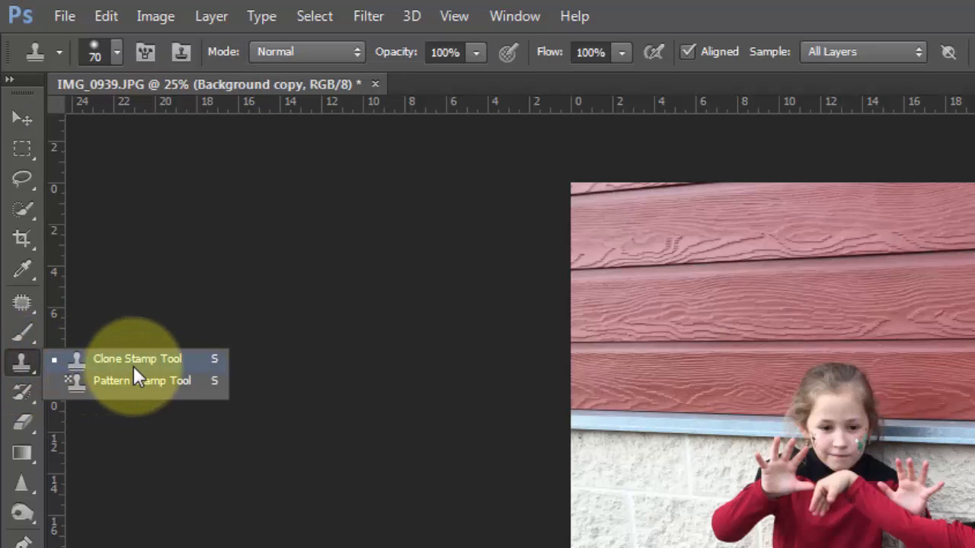
click(136, 364)
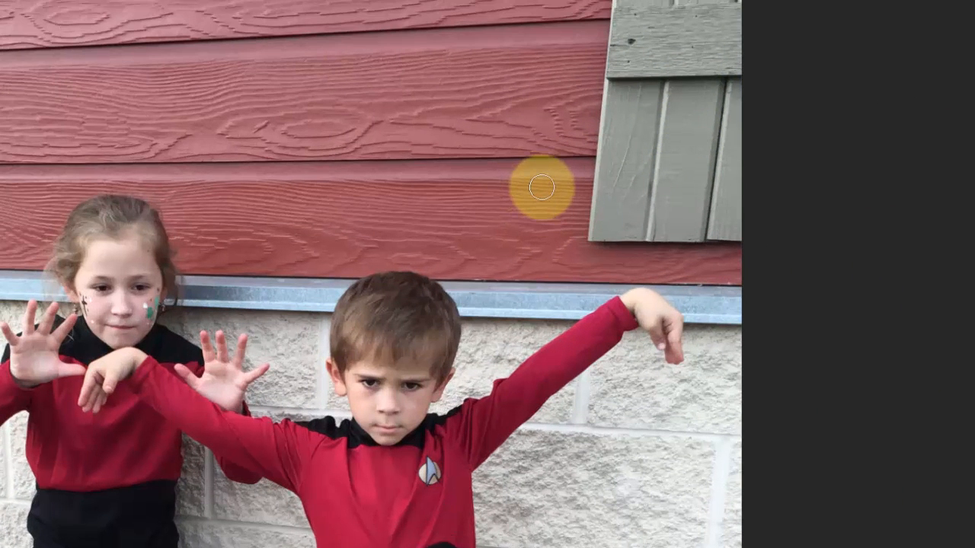
Resize the clone brush to 175 px over the red siding beside the grey shutter.
drag(546, 143, 522, 329)
scroll(637, 218, up, 2)
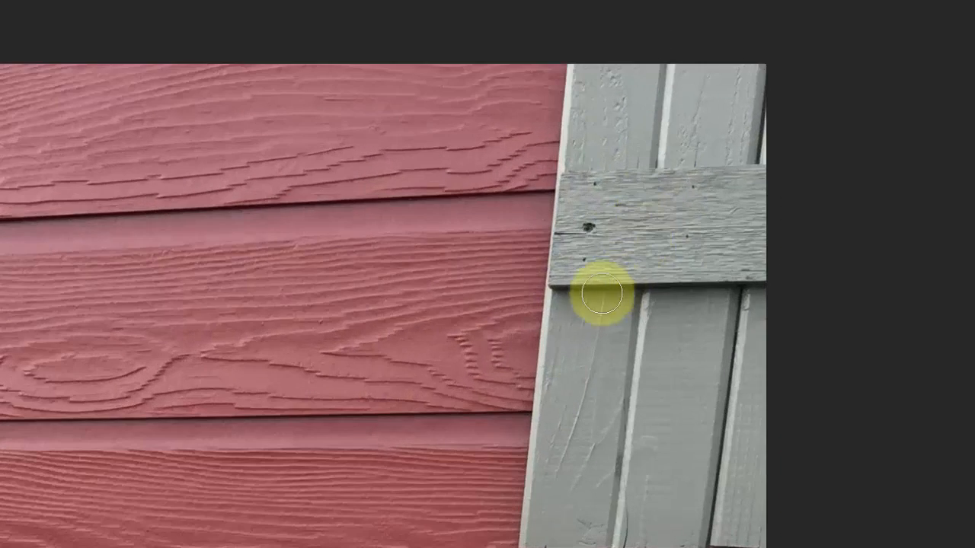
scroll(588, 300, down, 2)
mouse_move(541, 329)
mouse_down()
mouse_move(666, 261)
mouse_move(688, 263)
mouse_up()
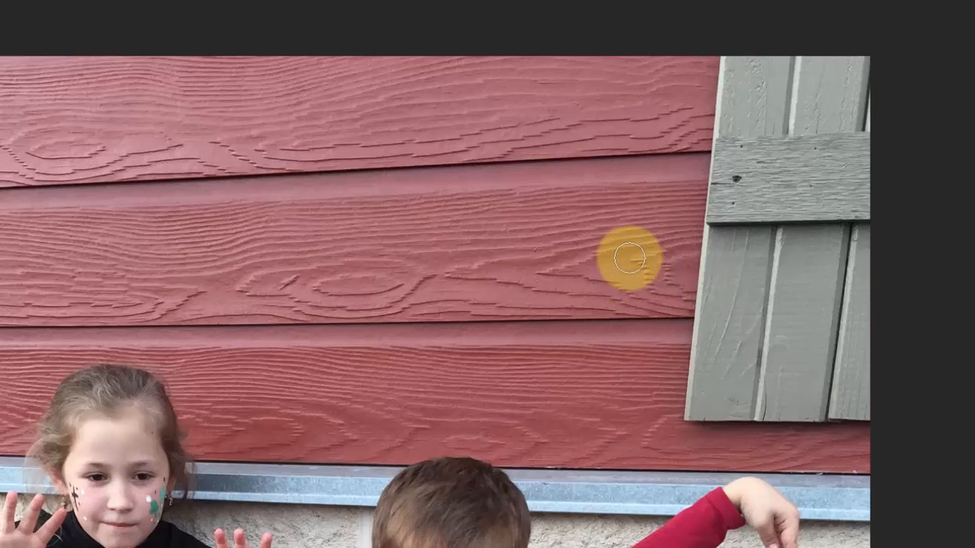
key(bracketleft)
key(bracketright)
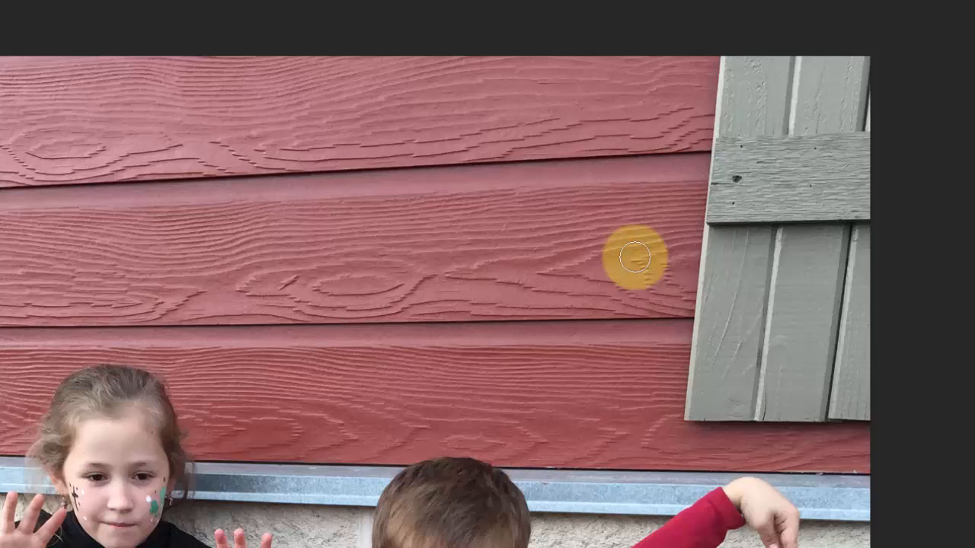
key(])
key(])
key(])
key(])
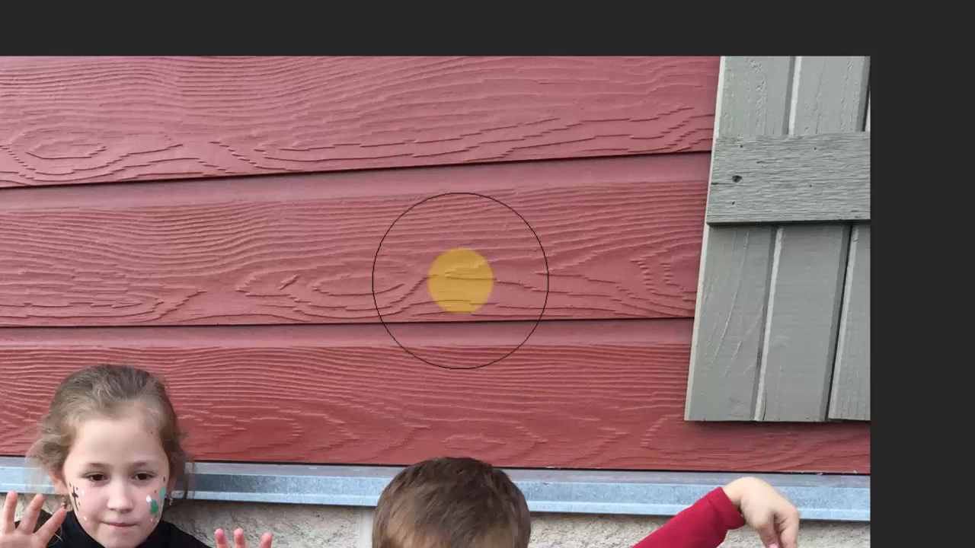
key(bracketleft)
key(bracketleft)
key(bracketleft)
key(bracketleft)
key(bracketleft)
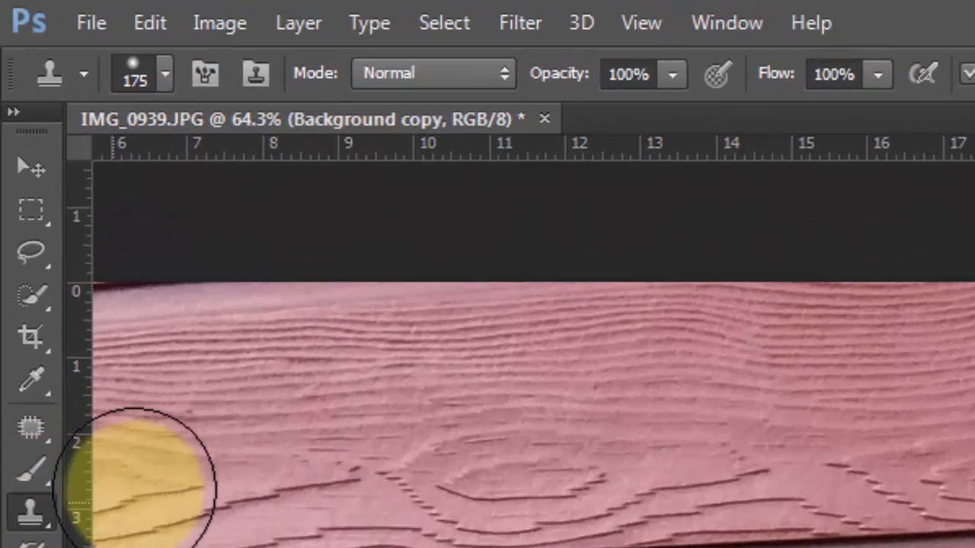
Try the clone brush's hardness at 0% and 100%, and return it to a fairly soft edge.
click(166, 79)
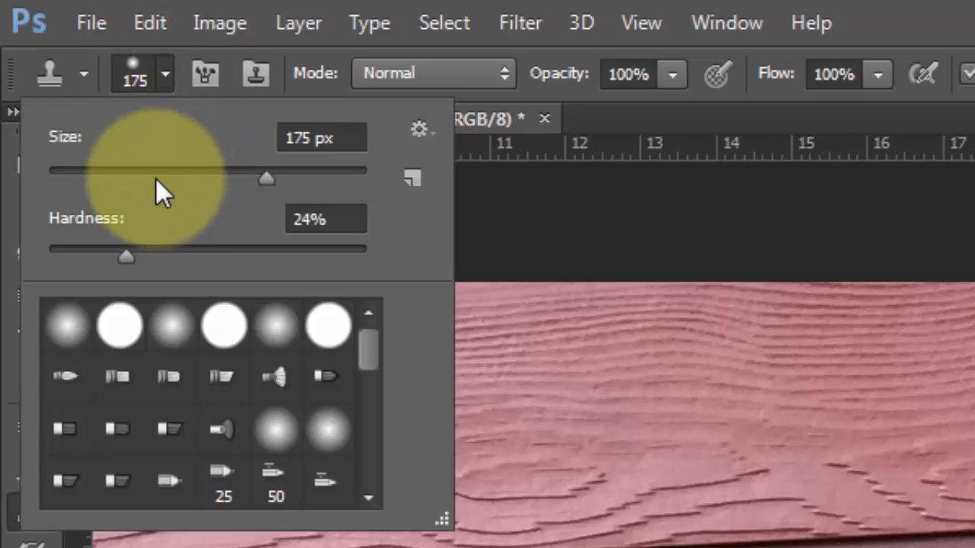
click(125, 257)
drag(125, 257, 38, 255)
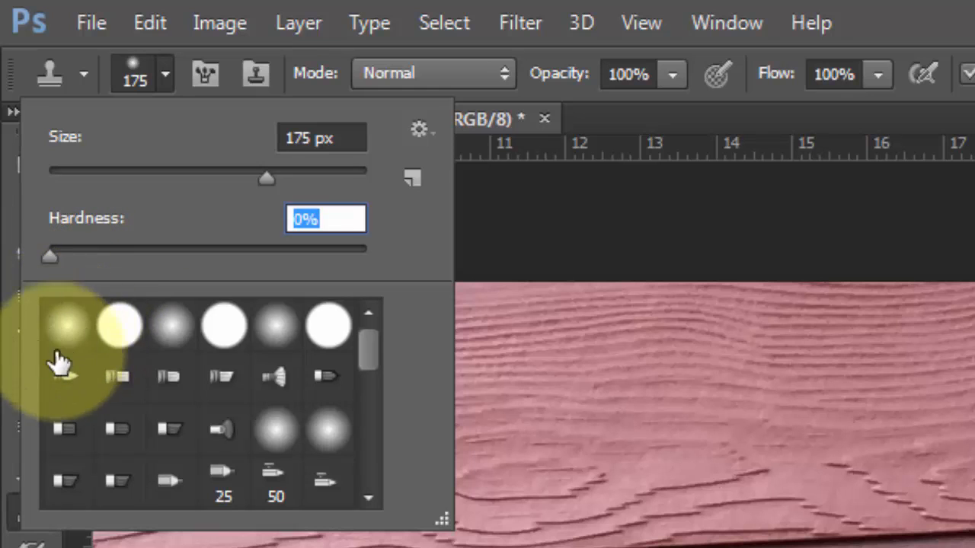
drag(47, 258, 419, 271)
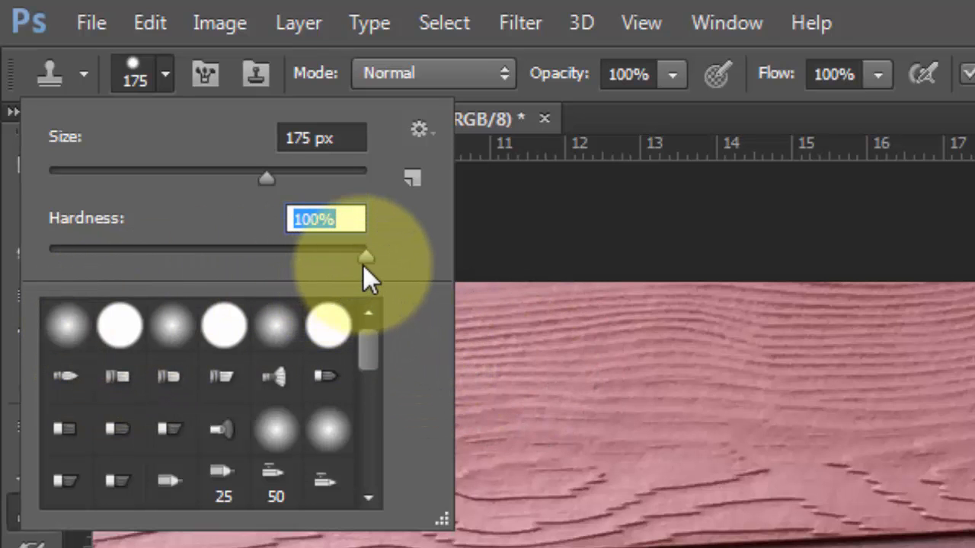
drag(364, 263, 128, 255)
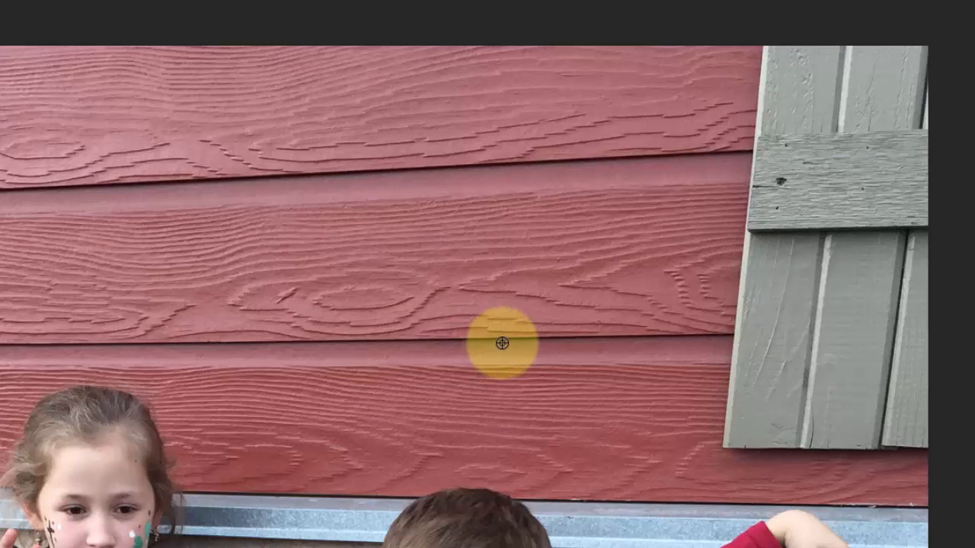
Sample the dark horizontal seam between the red siding boards above the children as the clone source.
click(415, 340)
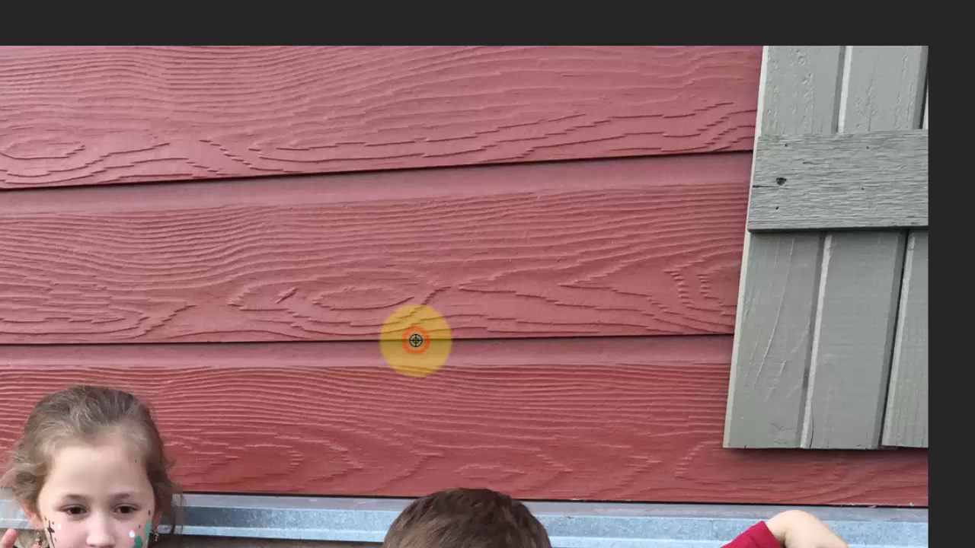